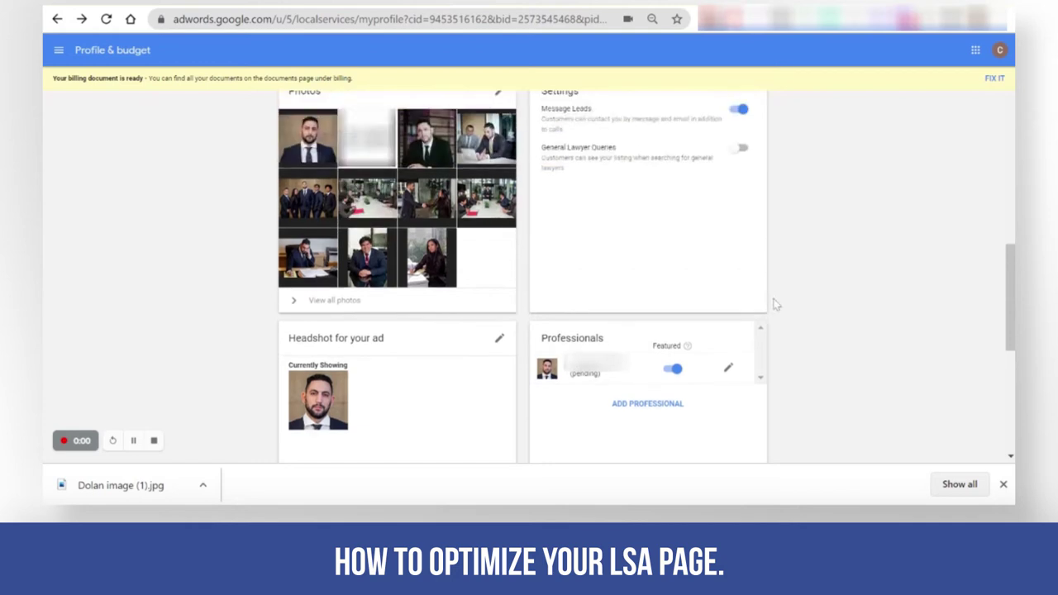
{"action": "scroll", "coordinate": [775, 304], "scroll_direction": "up", "scroll_amount": 2}
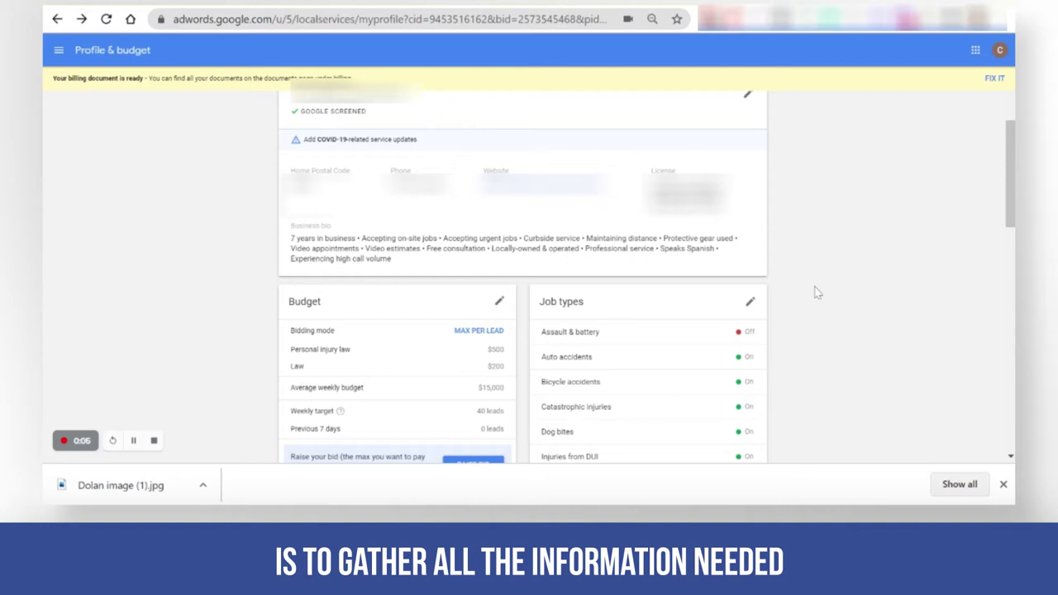
Step: Review the day-by-day ad schedule and close it without saving changes
{"action": "scroll", "coordinate": [817, 292], "scroll_direction": "up", "scroll_amount": 1}
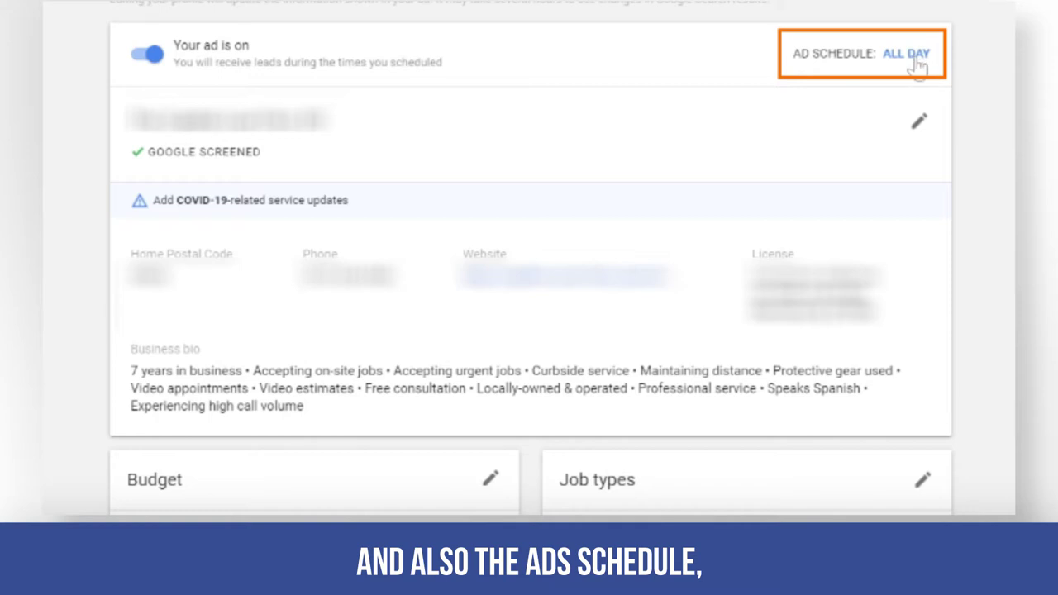
{"action": "left_click", "coordinate": [900, 71]}
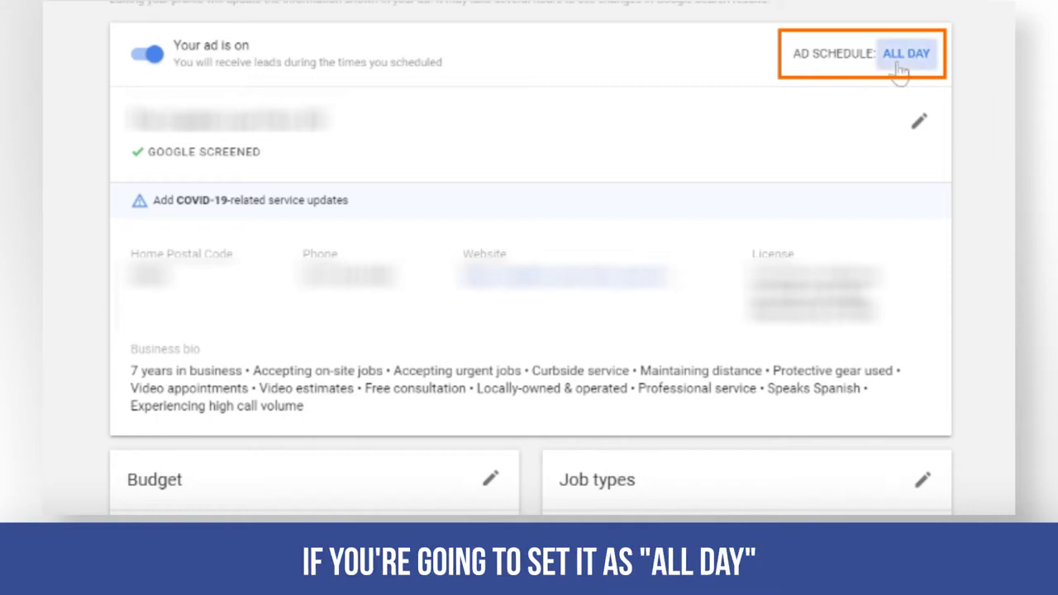
{"action": "left_click", "coordinate": [900, 71]}
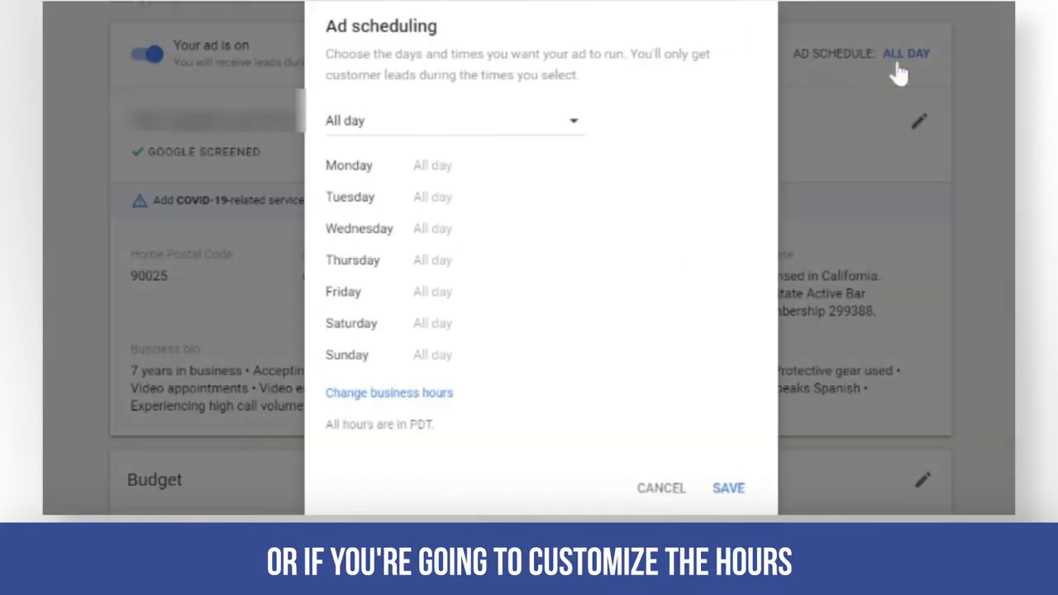
{"action": "left_click", "coordinate": [660, 489]}
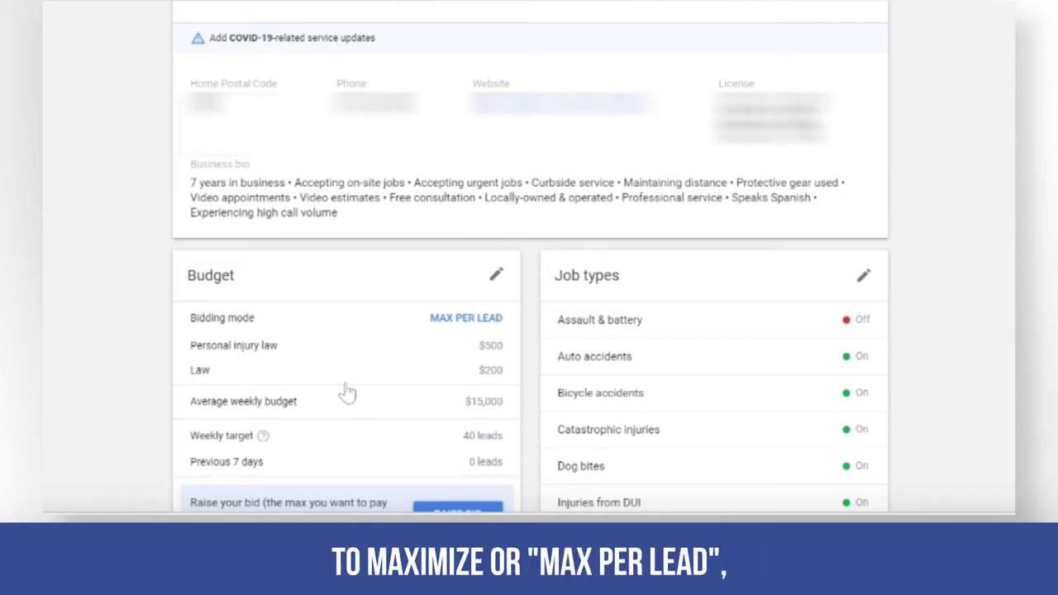
Step: Look over the job types settings and close them without saving
{"action": "scroll", "coordinate": [537, 394], "scroll_direction": "down", "scroll_amount": 3}
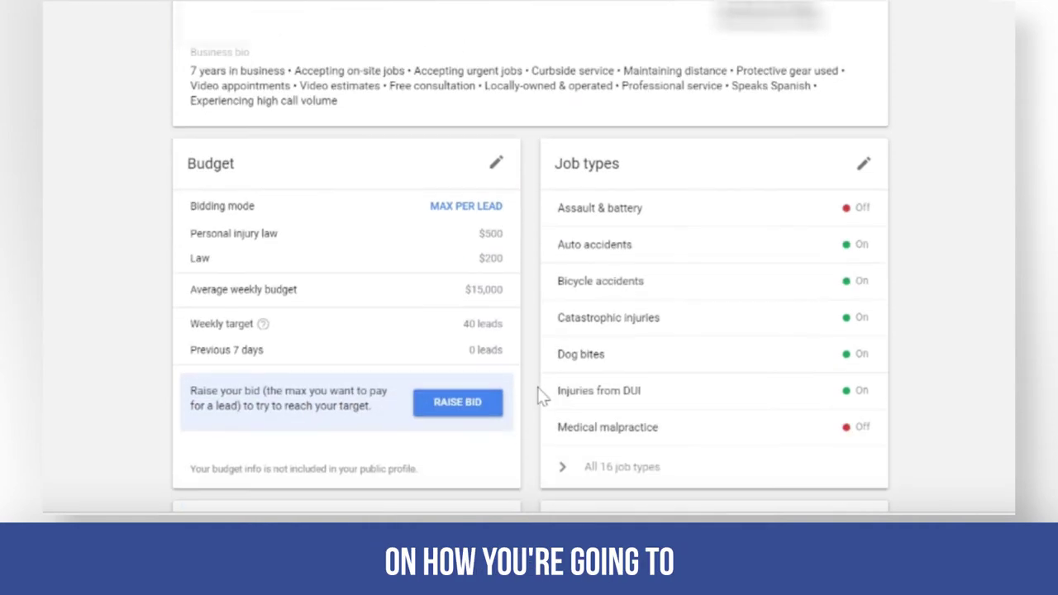
{"action": "scroll", "coordinate": [211, 490], "scroll_direction": "up", "scroll_amount": 1}
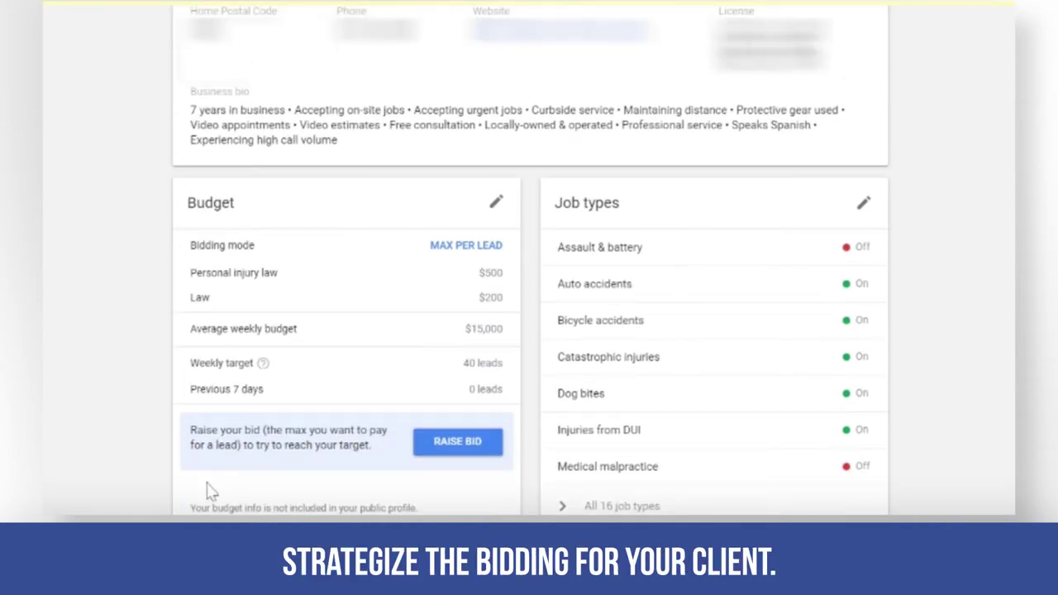
{"action": "left_click", "coordinate": [863, 205]}
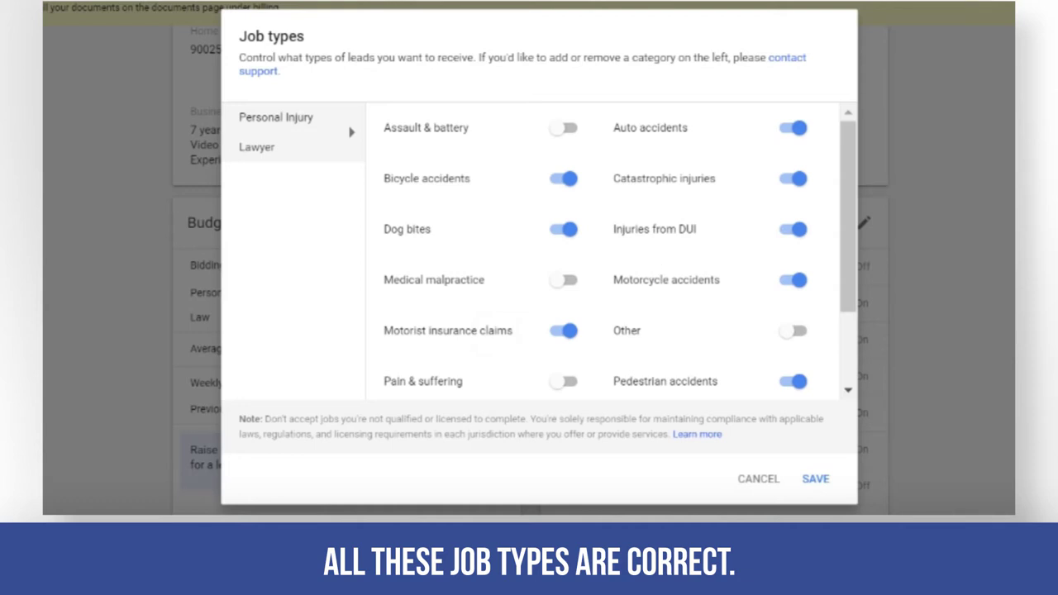
{"action": "scroll", "coordinate": [652, 256], "scroll_direction": "down", "scroll_amount": 3}
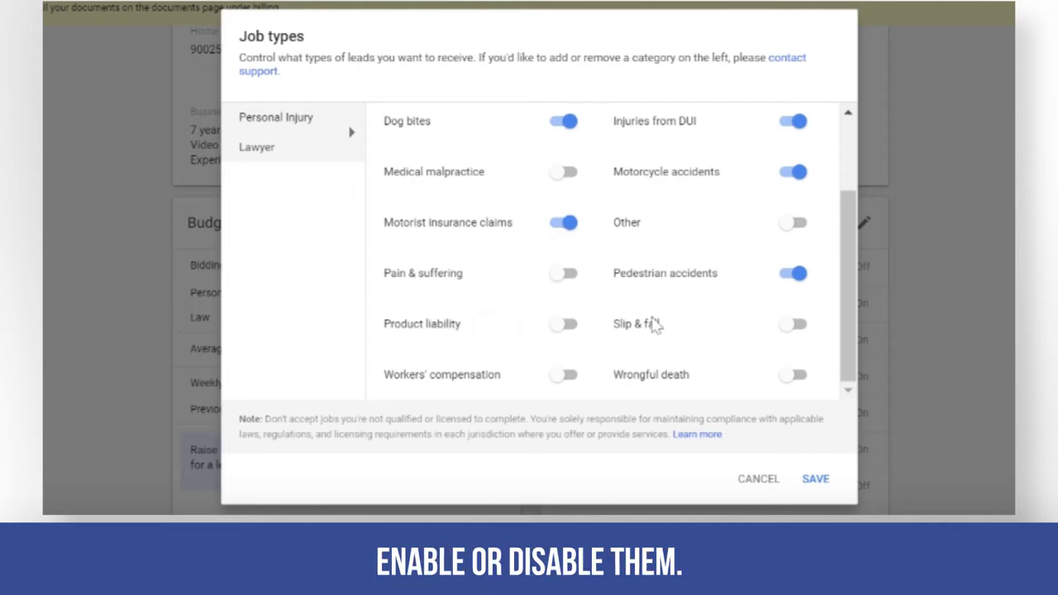
{"action": "left_click", "coordinate": [758, 484]}
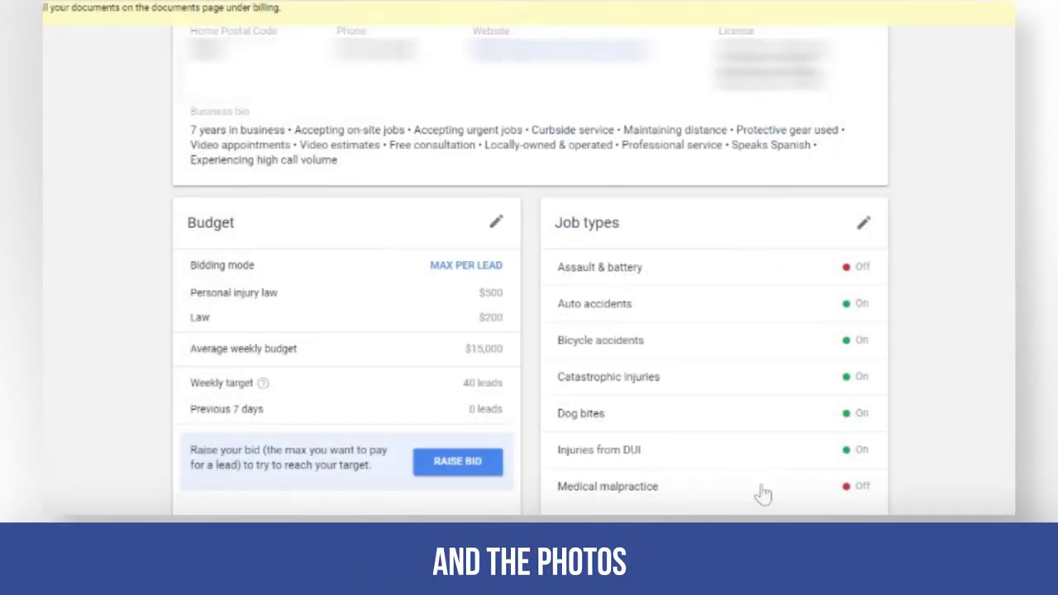
Step: Scroll down to the service areas, review them, and close without saving
{"action": "scroll", "coordinate": [760, 494], "scroll_direction": "down", "scroll_amount": 5}
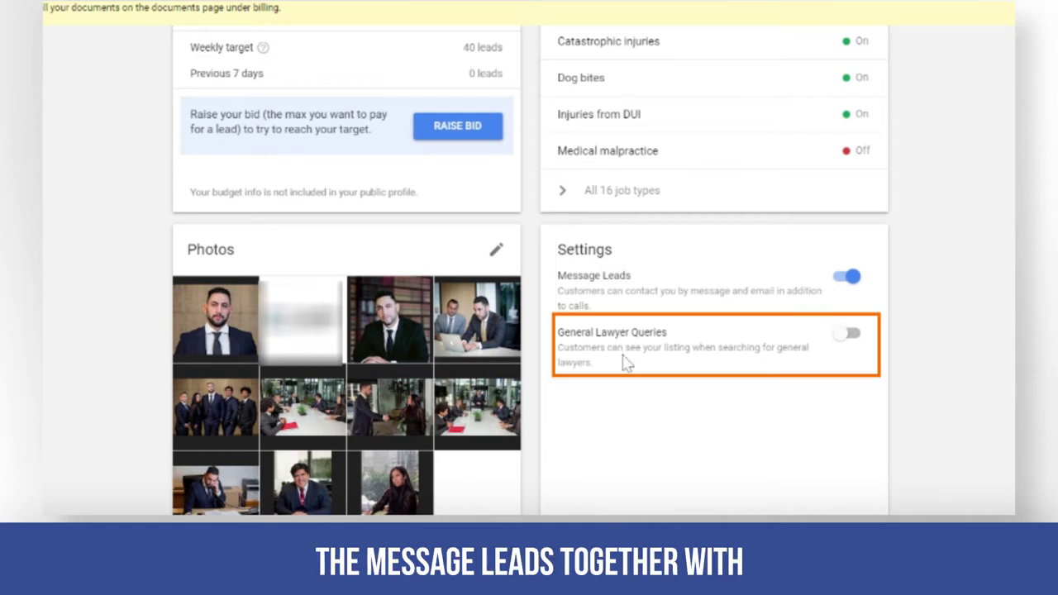
{"action": "scroll", "coordinate": [625, 364], "scroll_direction": "down", "scroll_amount": 3}
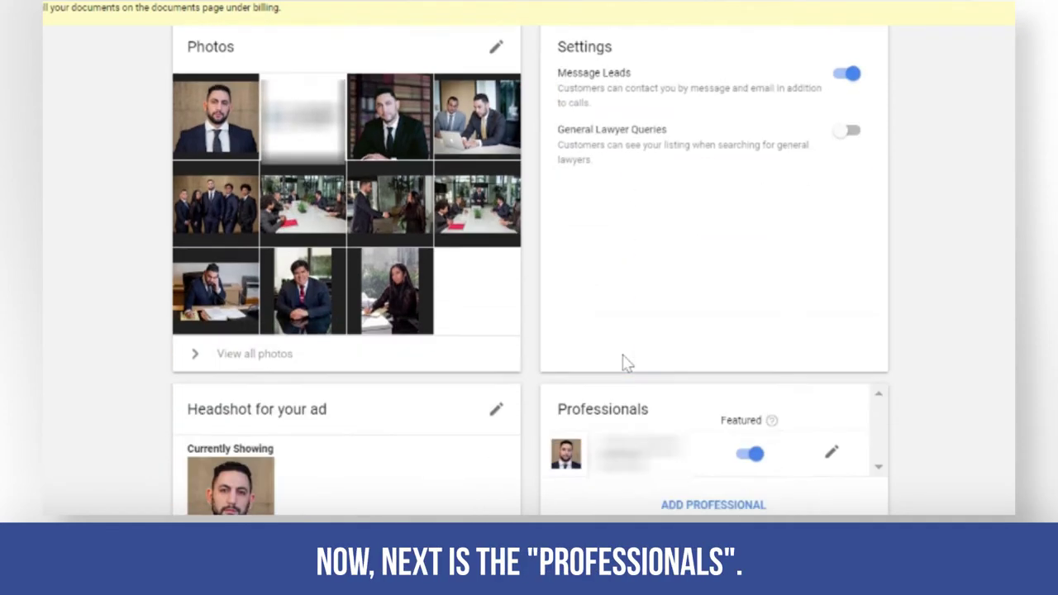
{"action": "scroll", "coordinate": [625, 363], "scroll_direction": "down", "scroll_amount": 2}
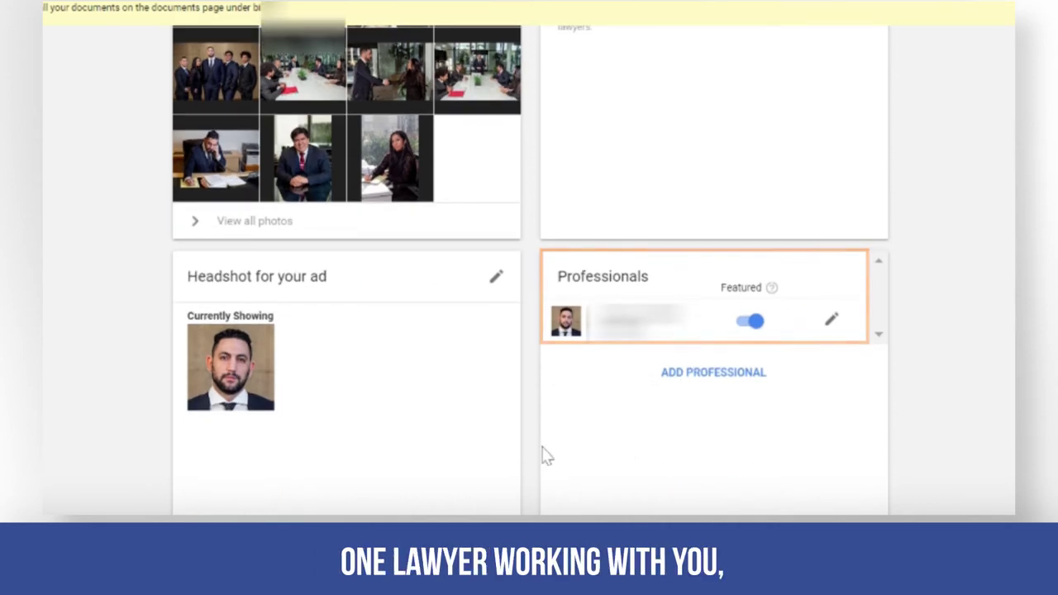
{"action": "scroll", "coordinate": [549, 460], "scroll_direction": "down", "scroll_amount": 2}
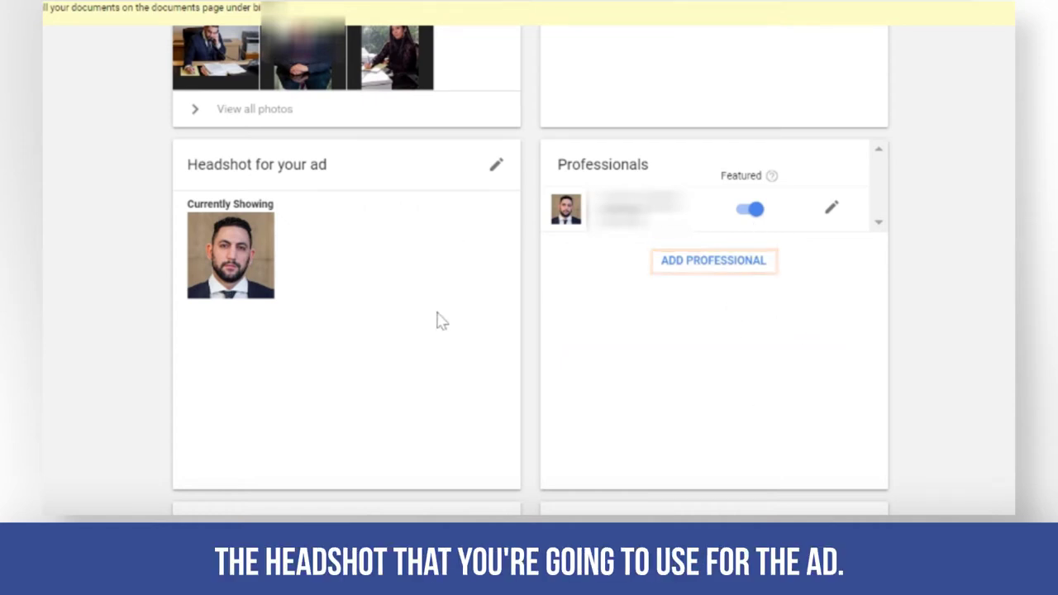
{"action": "scroll", "coordinate": [364, 368], "scroll_direction": "down", "scroll_amount": 5}
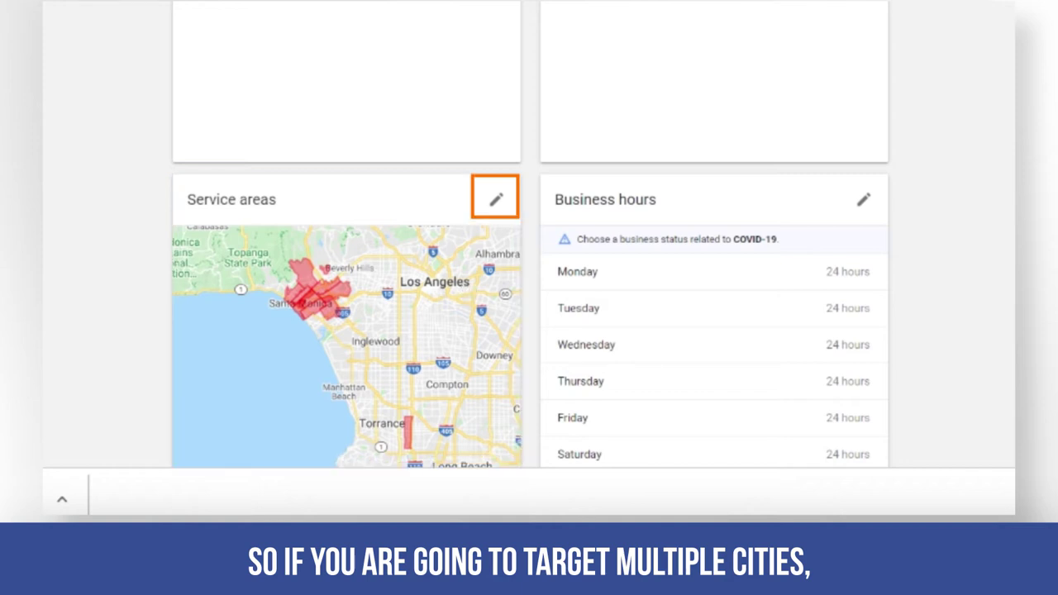
{"action": "left_click", "coordinate": [496, 201]}
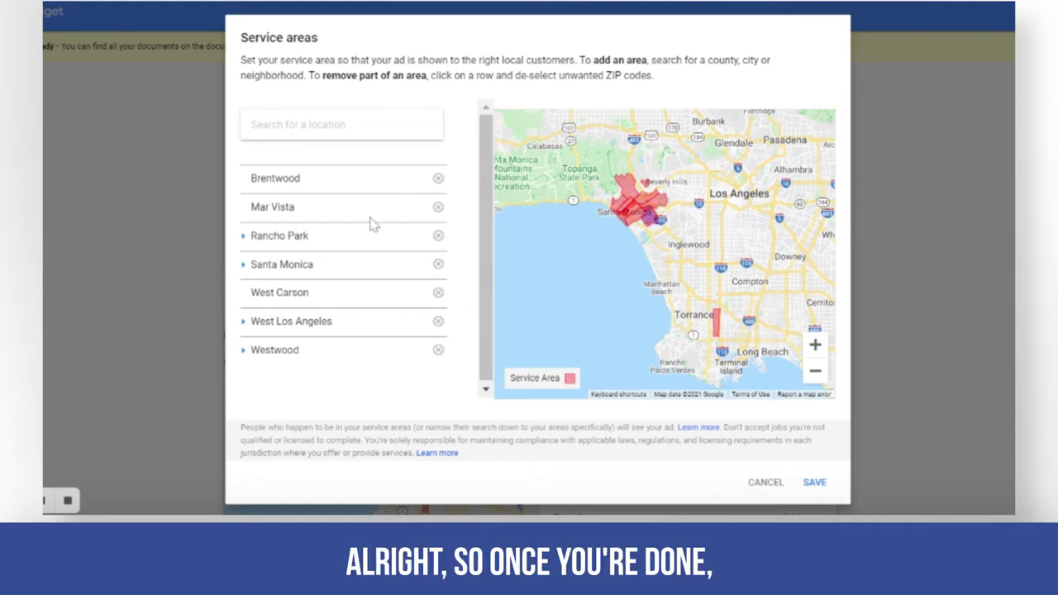
{"action": "left_click", "coordinate": [771, 486]}
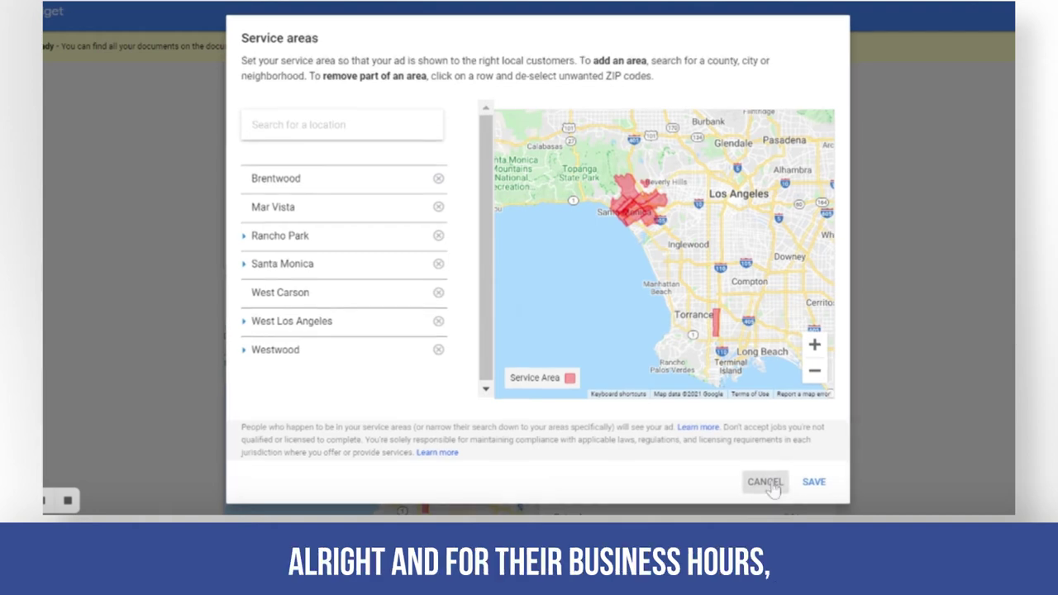
Step: Check the business status options, keep Taking Customers, and cancel the 24-hour business hours editor
{"action": "scroll", "coordinate": [776, 486], "scroll_direction": "down", "scroll_amount": 2}
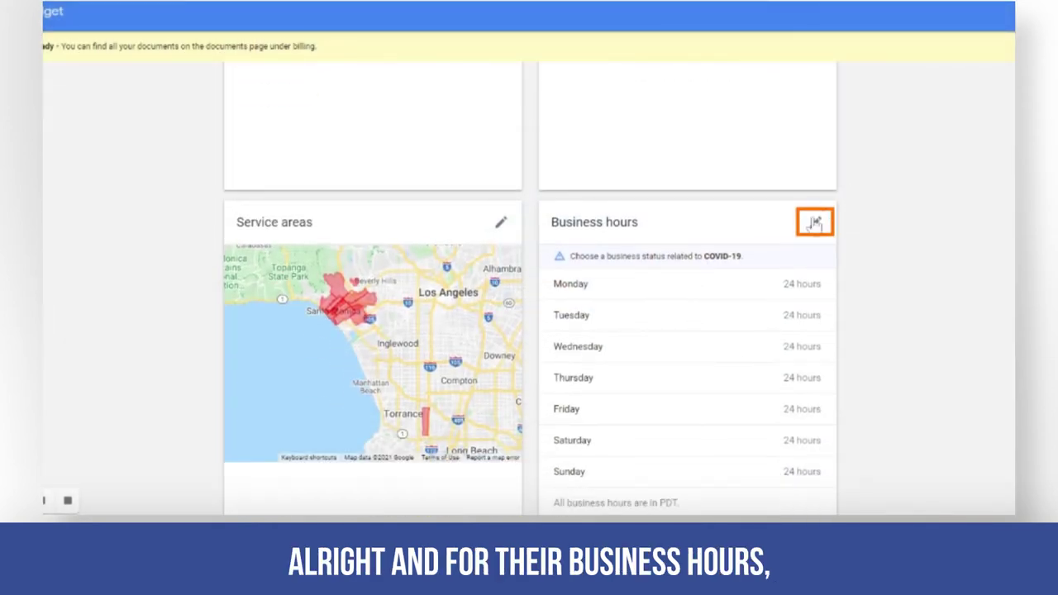
{"action": "left_click", "coordinate": [815, 223]}
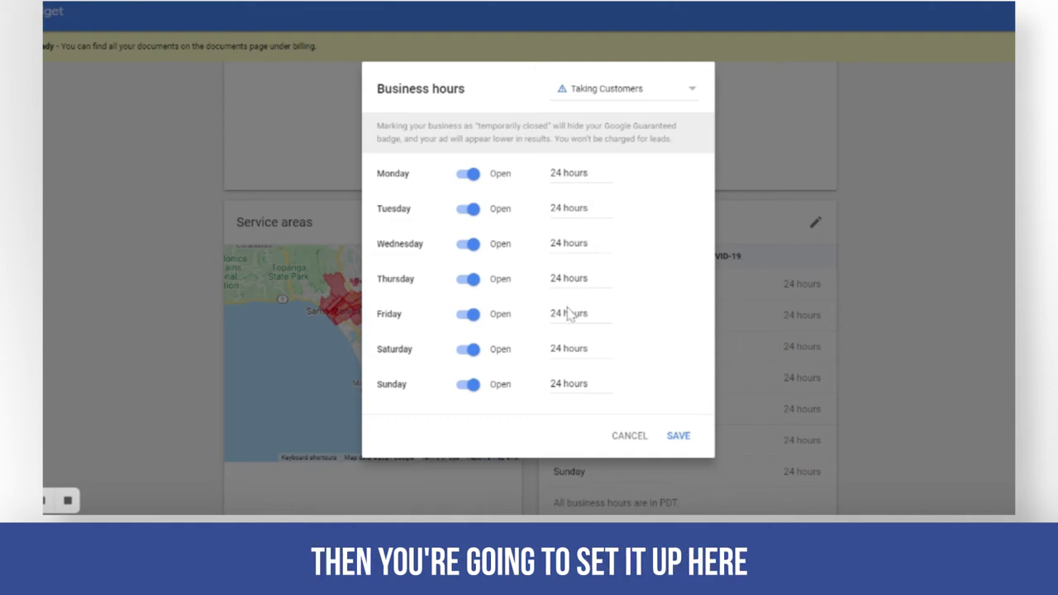
{"action": "left_click", "coordinate": [604, 95]}
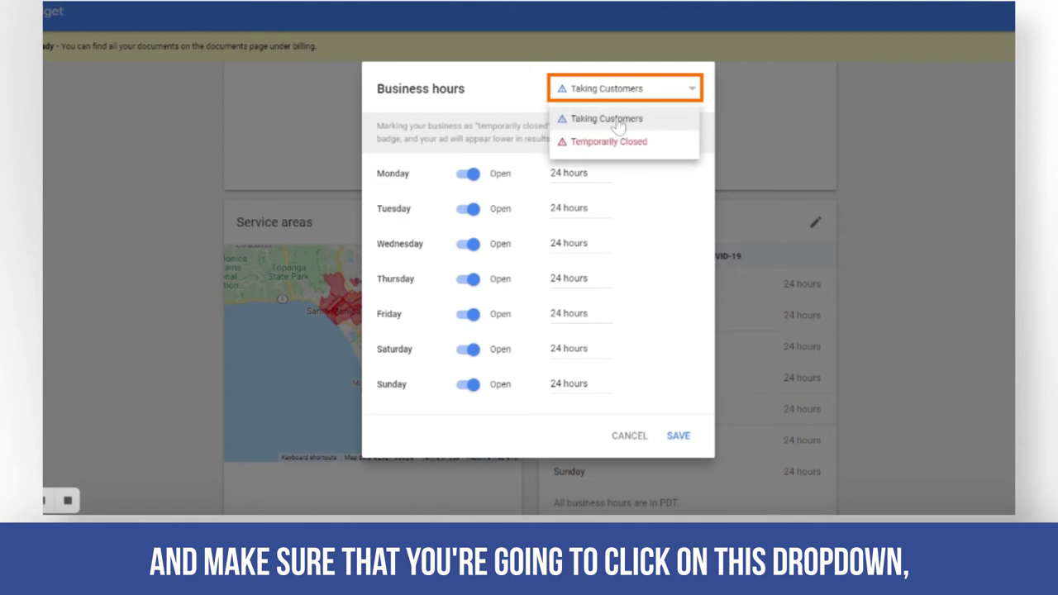
{"action": "left_click", "coordinate": [620, 115]}
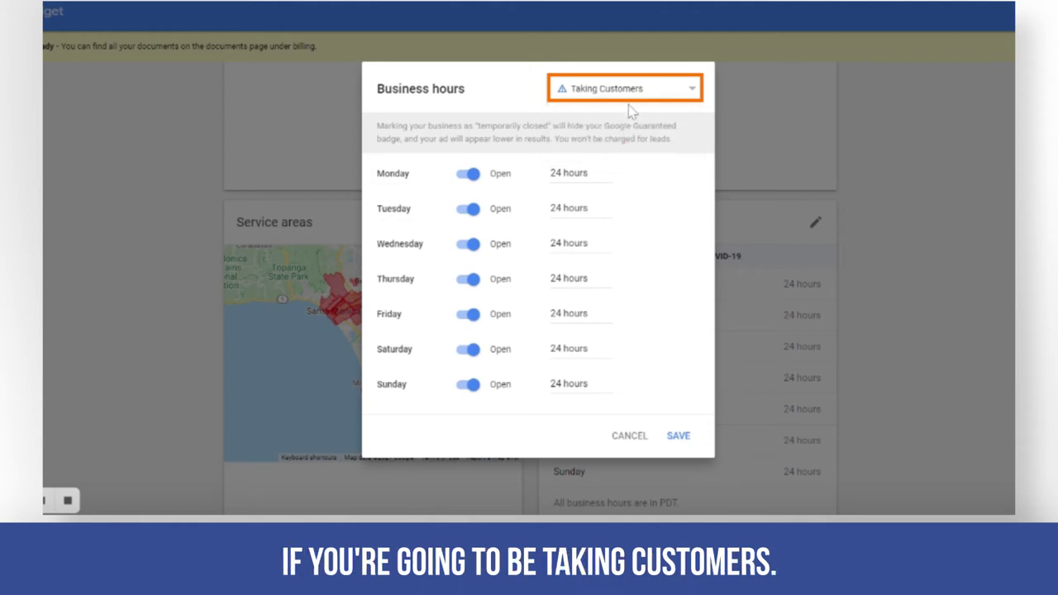
{"action": "left_click", "coordinate": [634, 93]}
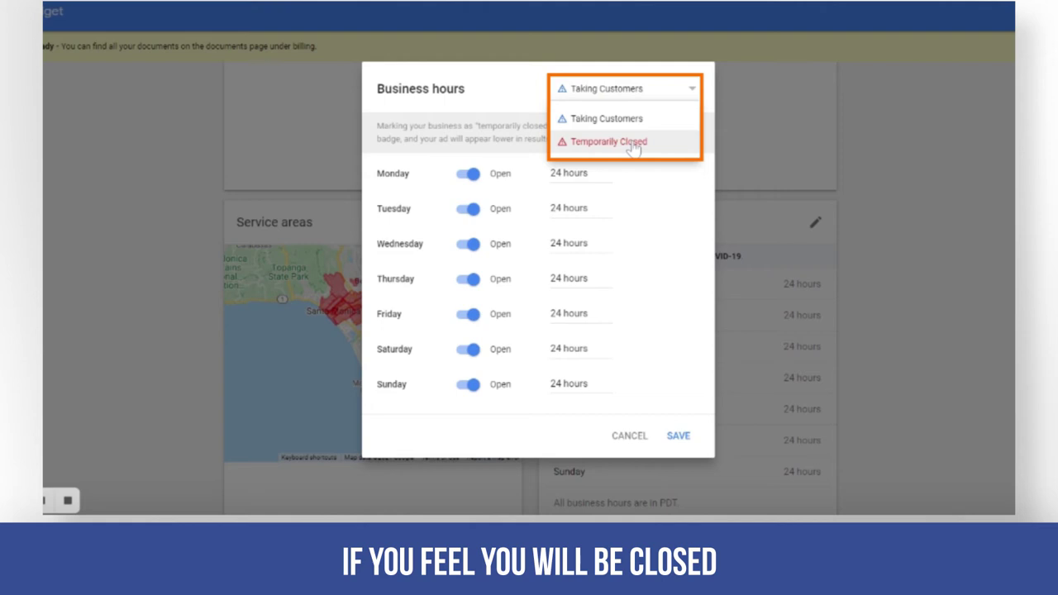
{"action": "left_click", "coordinate": [512, 99]}
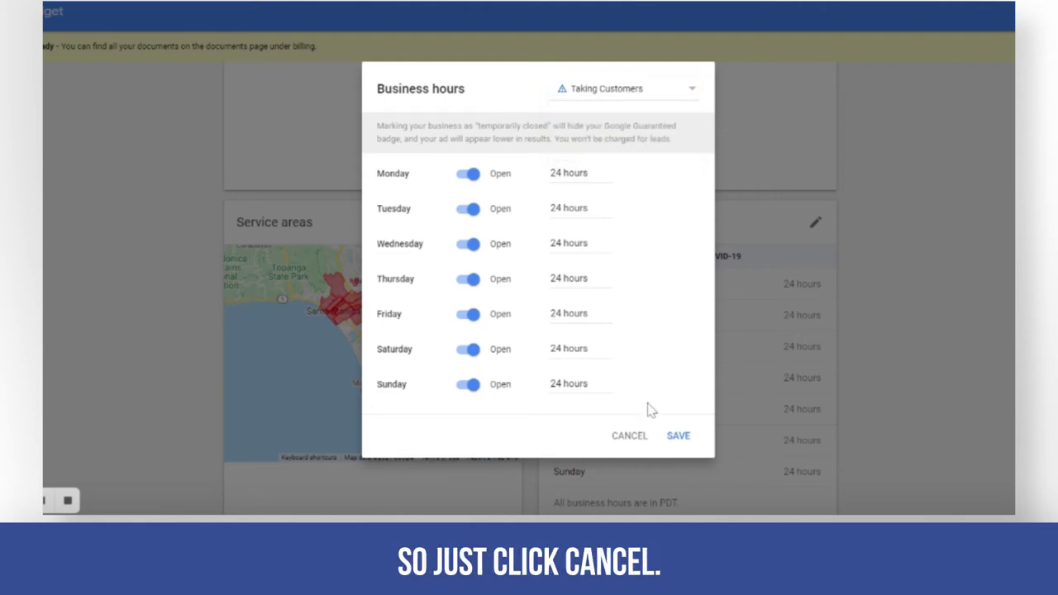
{"action": "left_click", "coordinate": [637, 435]}
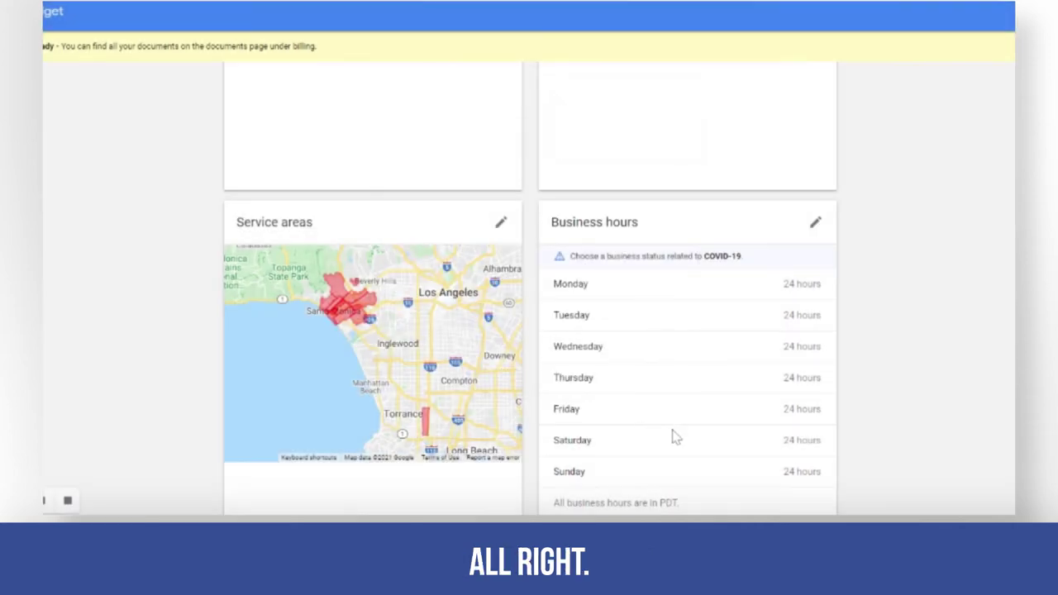
Step: Scroll up past Photos and Settings to the card showing Google Screened status and the bio
{"action": "scroll", "coordinate": [675, 436], "scroll_direction": "up", "scroll_amount": 8}
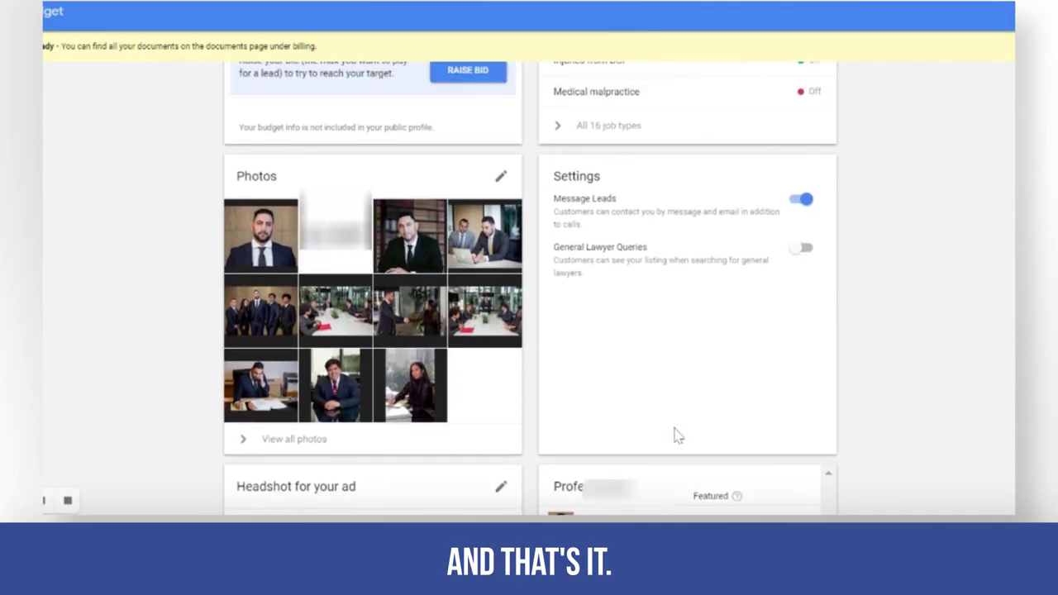
{"action": "scroll", "coordinate": [674, 436], "scroll_direction": "up", "scroll_amount": 6}
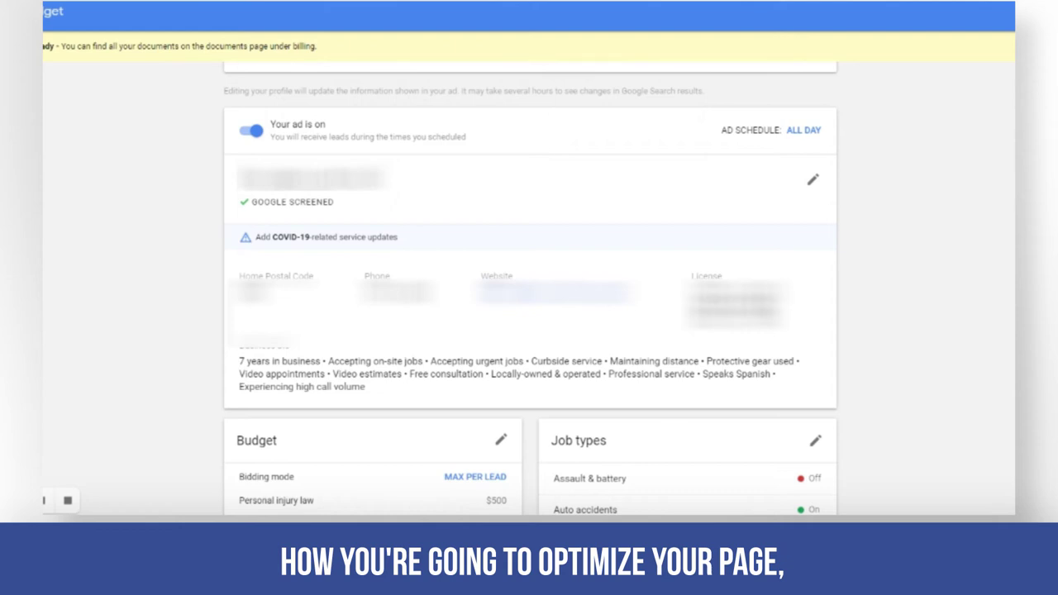
{"action": "scroll", "coordinate": [674, 433], "scroll_direction": "up", "scroll_amount": 1}
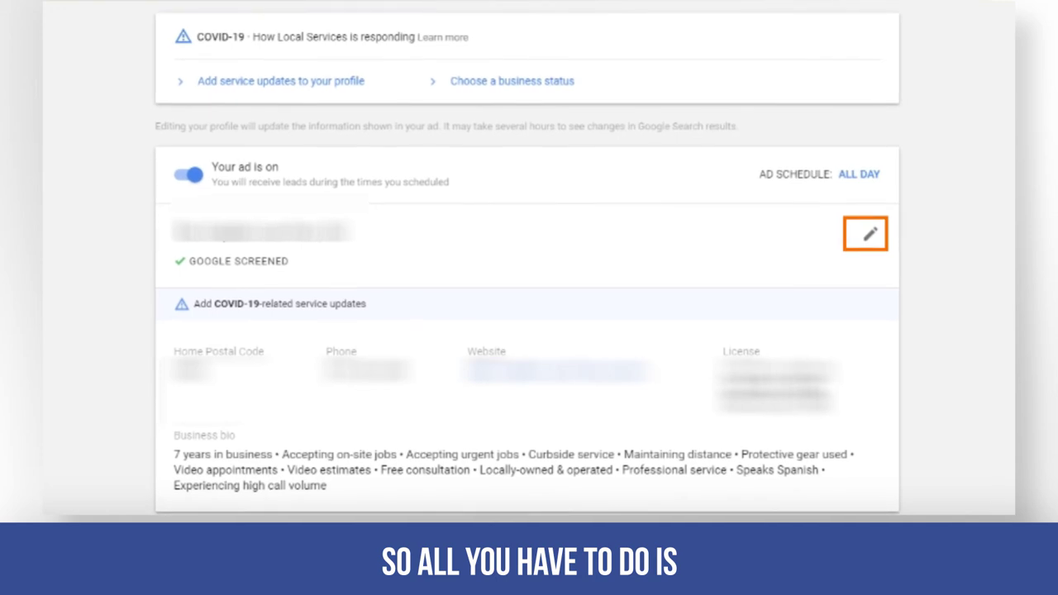
Step: Review COVID-19 updates and bio highlights (curbside service, free consultation, Speaks Spanish), then save
{"action": "left_click", "coordinate": [869, 247]}
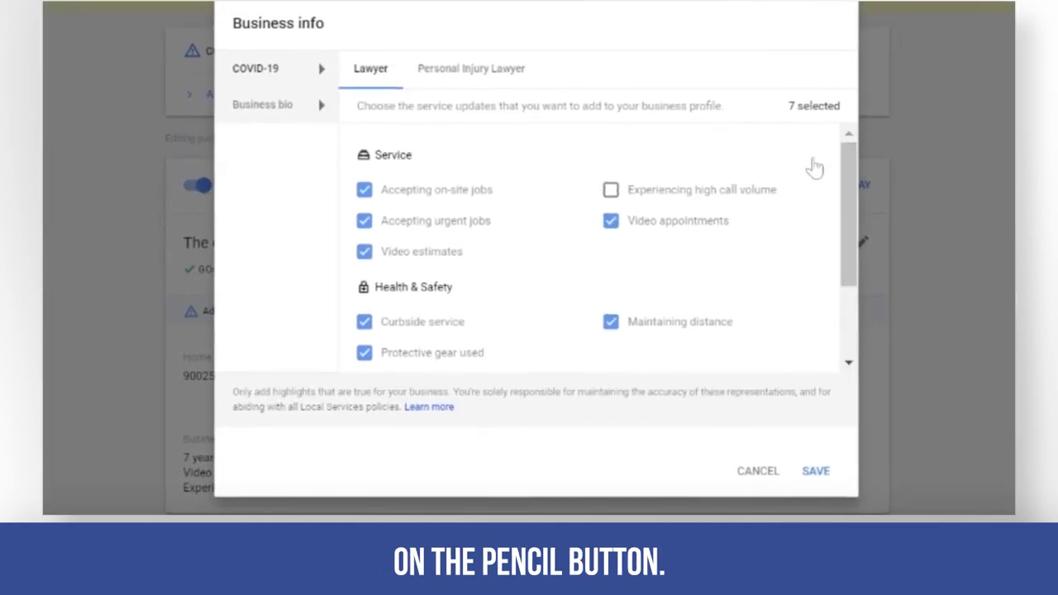
{"action": "left_click", "coordinate": [274, 110]}
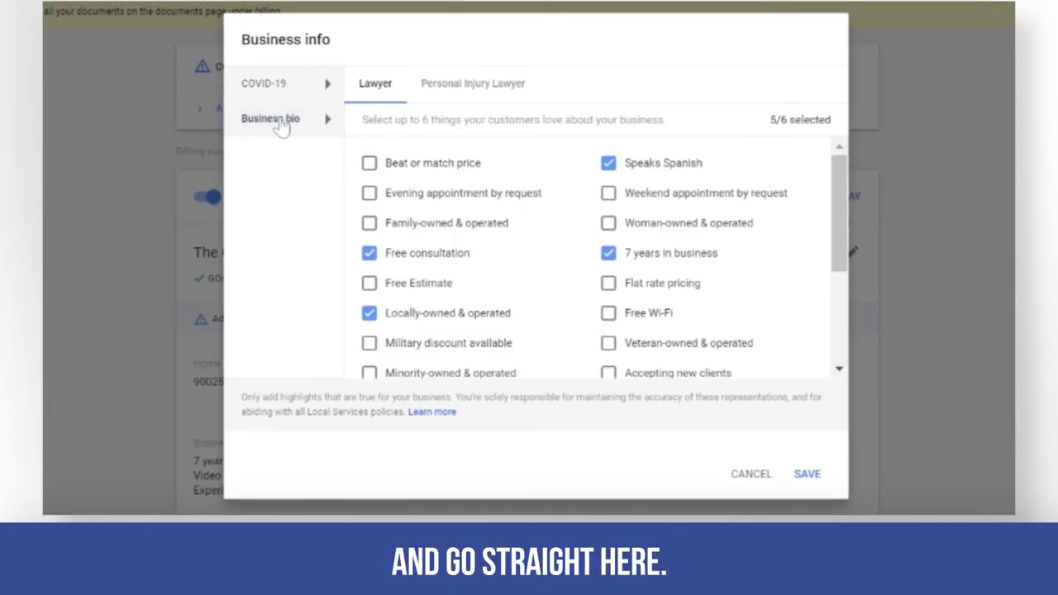
{"action": "left_click", "coordinate": [281, 83]}
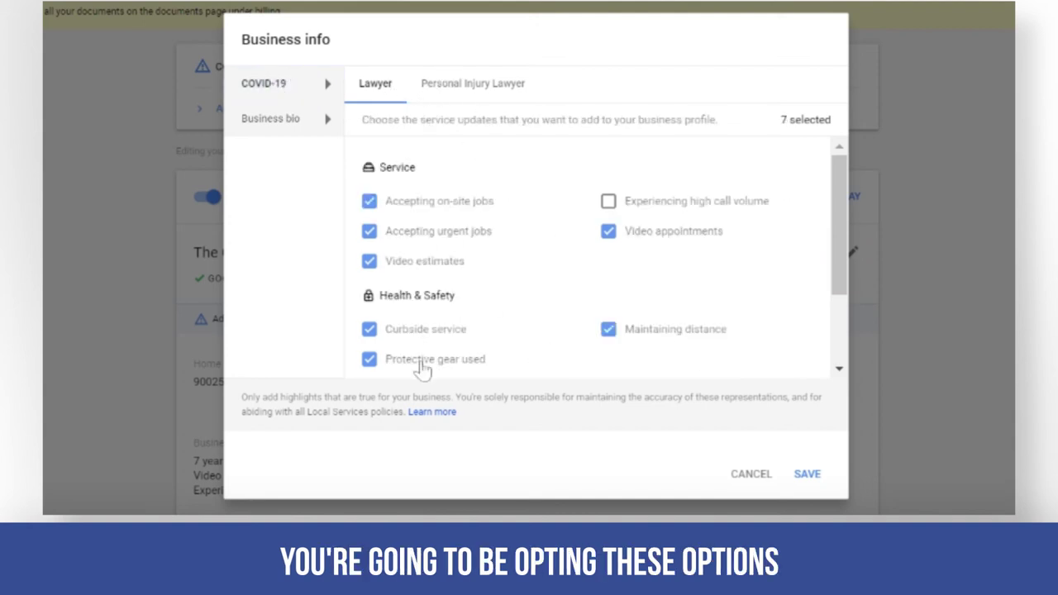
{"action": "scroll", "coordinate": [397, 314], "scroll_direction": "down", "scroll_amount": 2}
{"action": "left_click", "coordinate": [282, 125]}
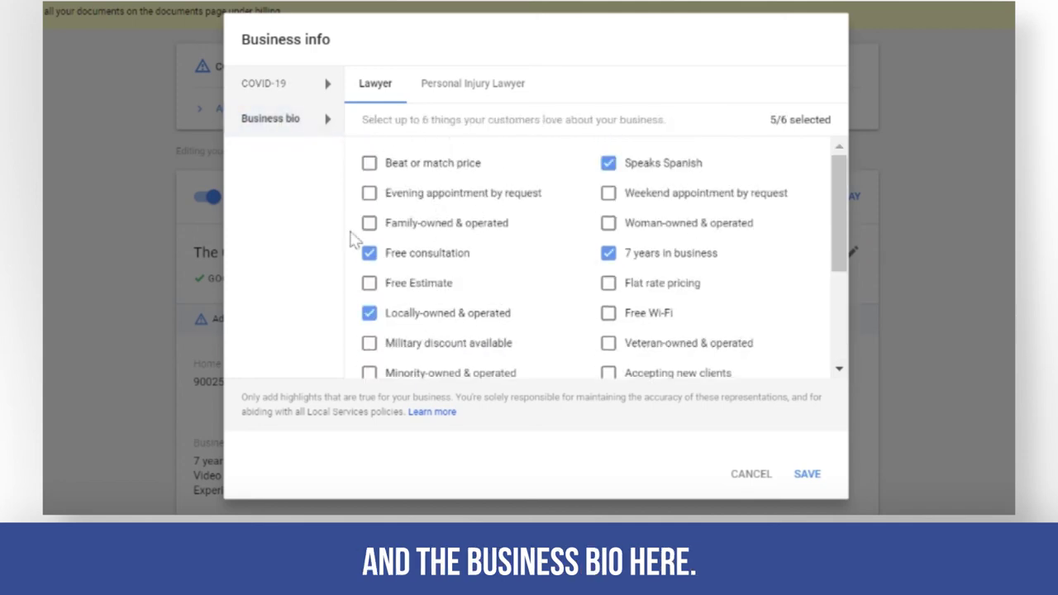
{"action": "left_click", "coordinate": [807, 478]}
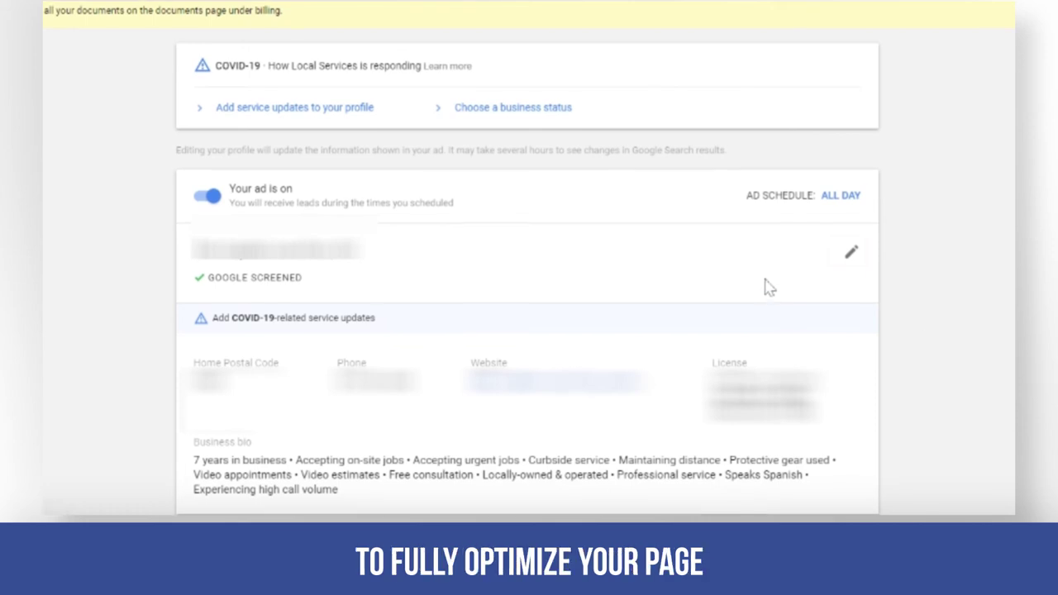
Step: Scroll down to the Budget card and the Job types card listing 16 types
{"action": "scroll", "coordinate": [767, 288], "scroll_direction": "down", "scroll_amount": 1}
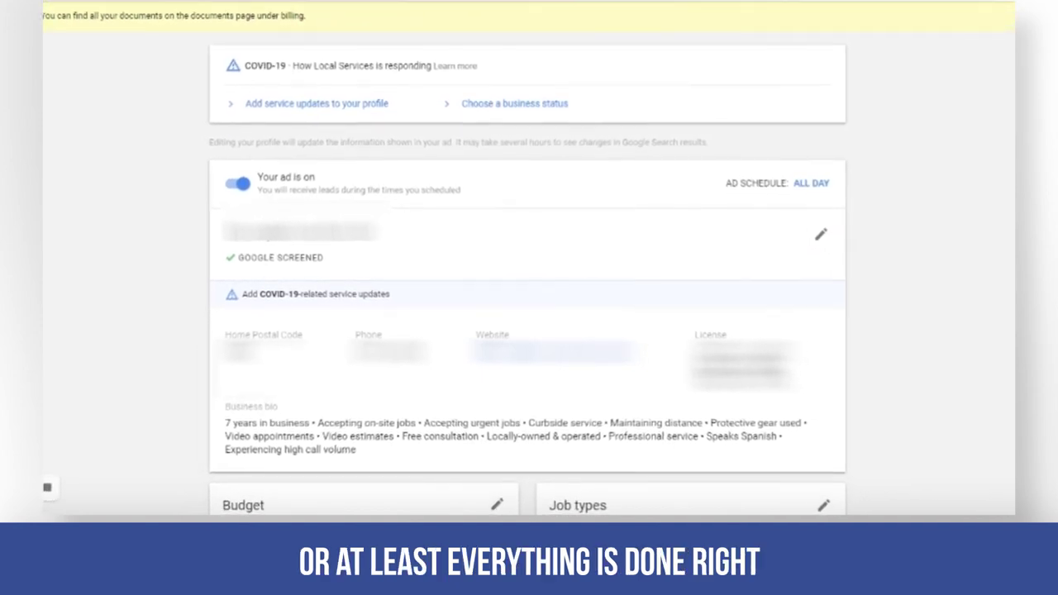
{"action": "scroll", "coordinate": [527, 314], "scroll_direction": "down", "scroll_amount": 1}
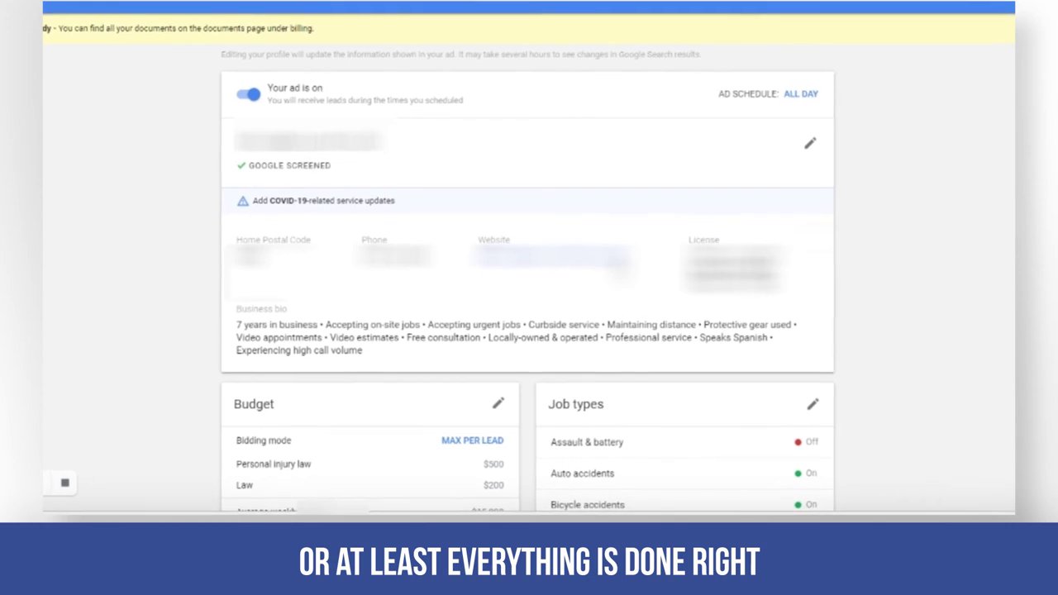
{"action": "scroll", "coordinate": [650, 309], "scroll_direction": "down", "scroll_amount": 1}
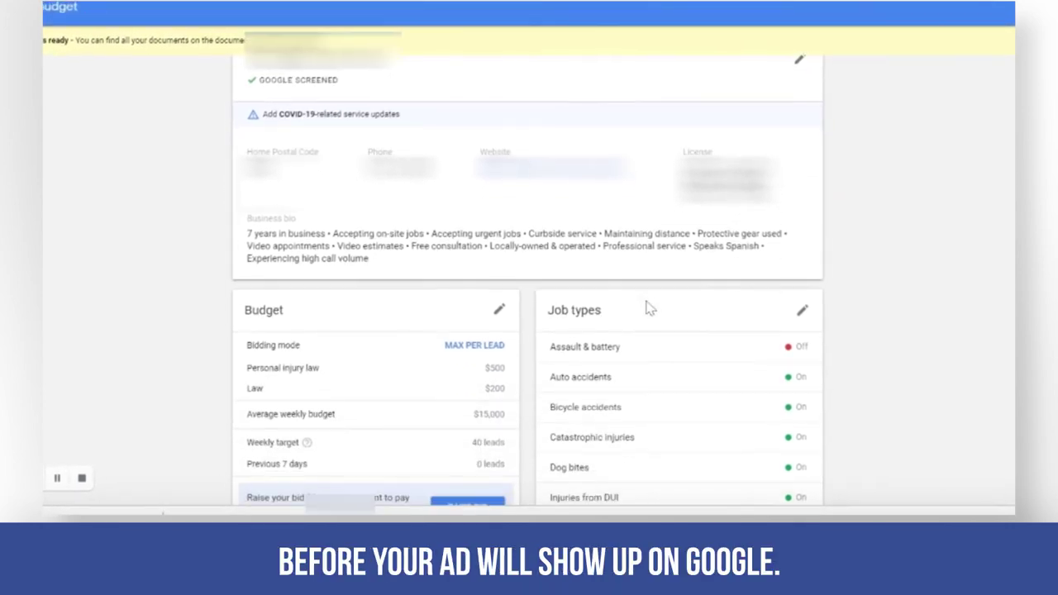
{"action": "scroll", "coordinate": [647, 310], "scroll_direction": "down", "scroll_amount": 1}
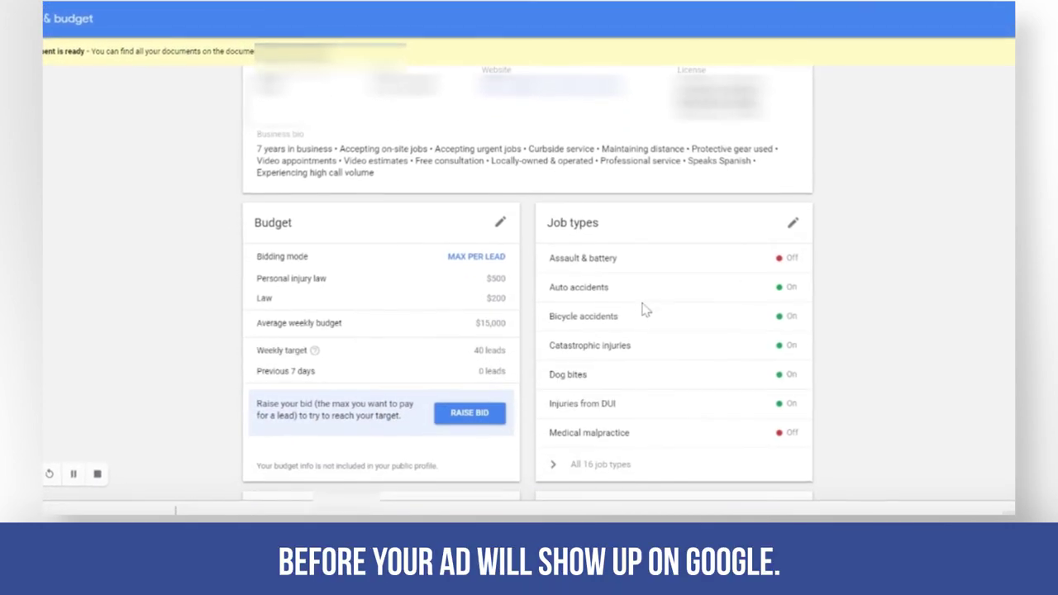